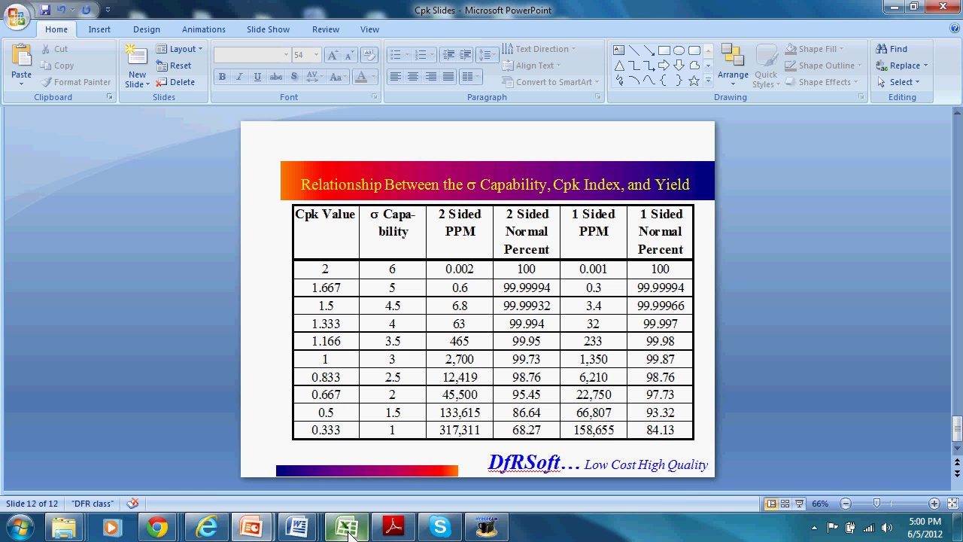
Switch to the DfRSoft 2012_7 Excel workbook and open the Full Cpk & Yield Analysis section from its hyperlink index
mouse_move(349, 532)
click(349, 472)
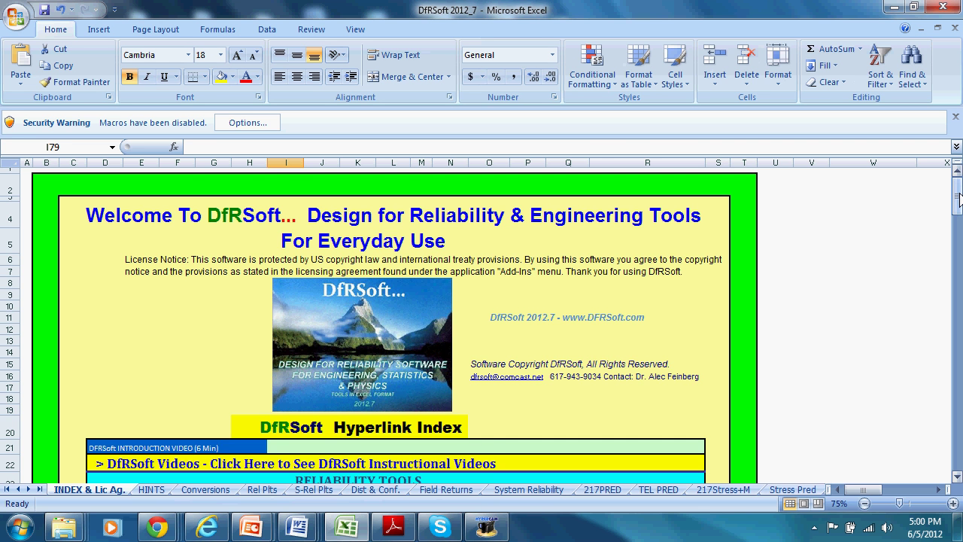
drag(959, 197, 959, 268)
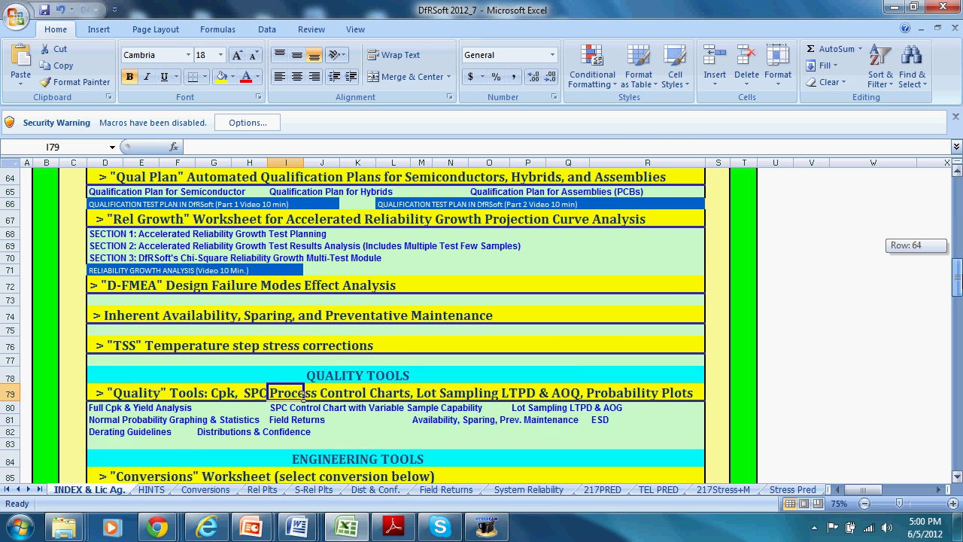
drag(956, 280, 955, 284)
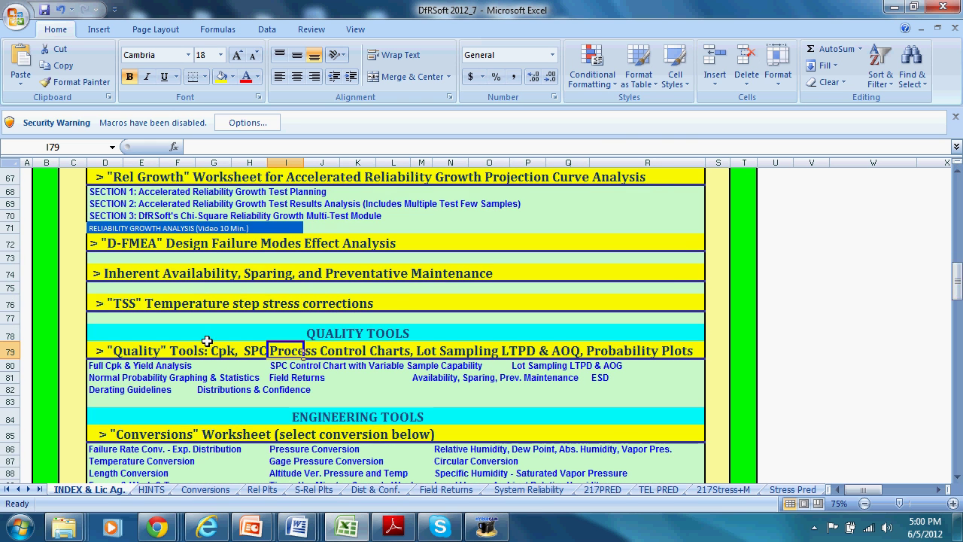
click(137, 357)
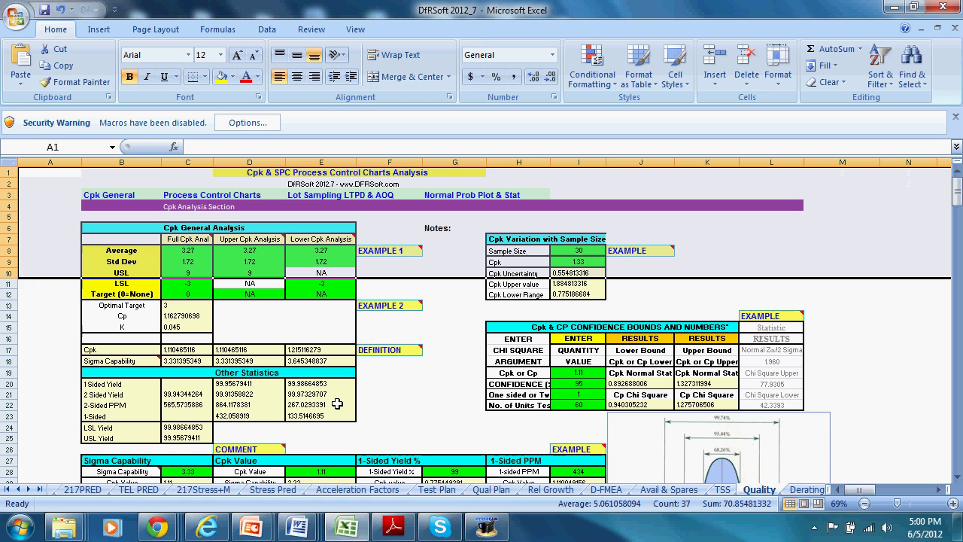
click(444, 394)
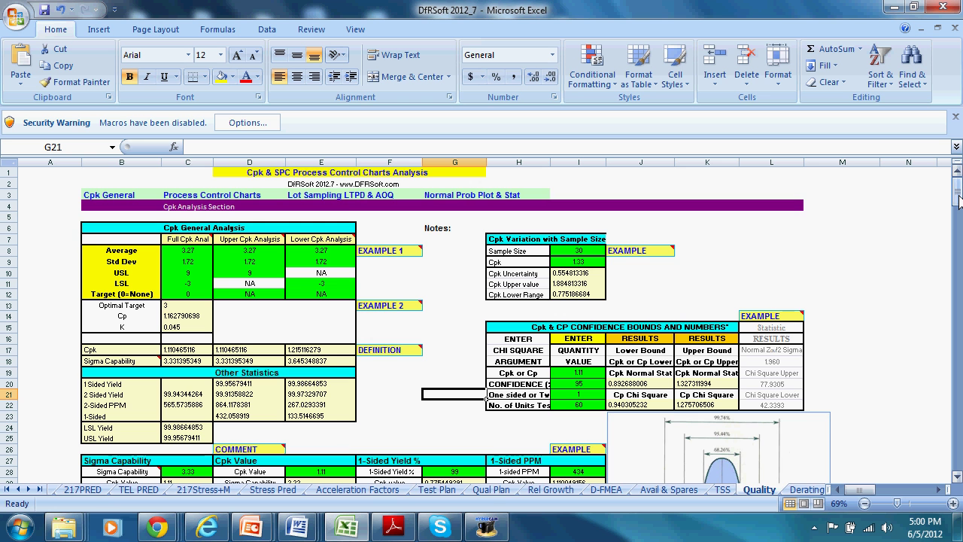
Review the entered X-data and the mean and standard deviation results in the Normal Probability Statistics section of the Quality sheet
drag(957, 198, 958, 346)
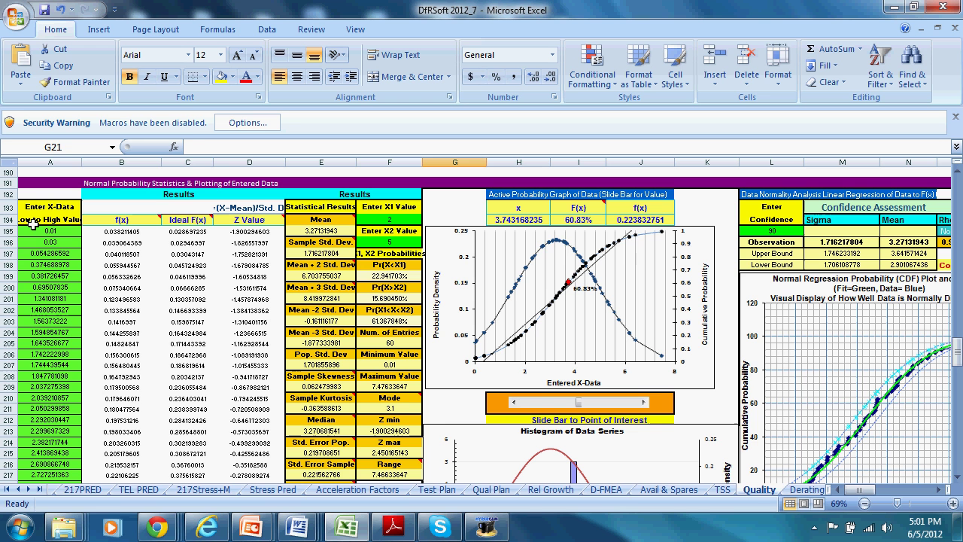
drag(38, 231, 44, 489)
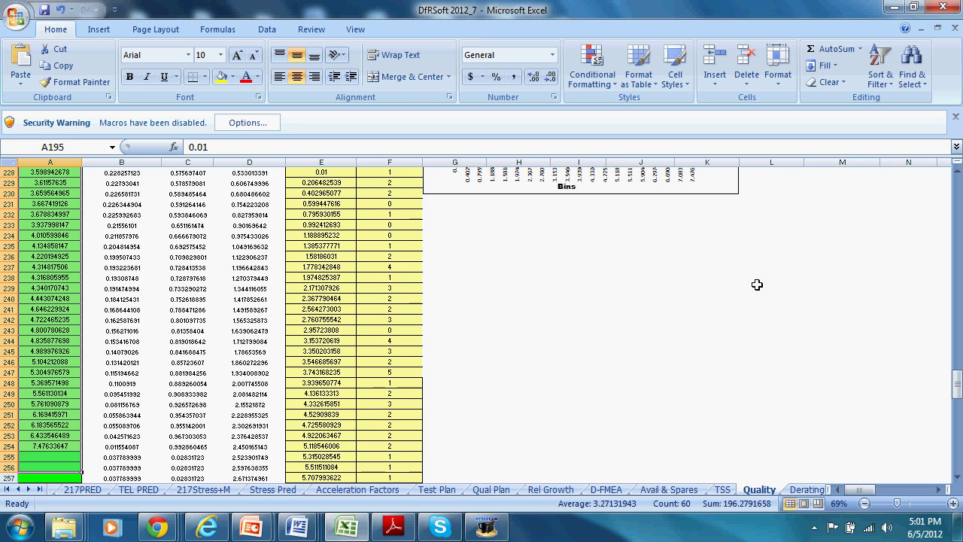
drag(957, 387, 957, 359)
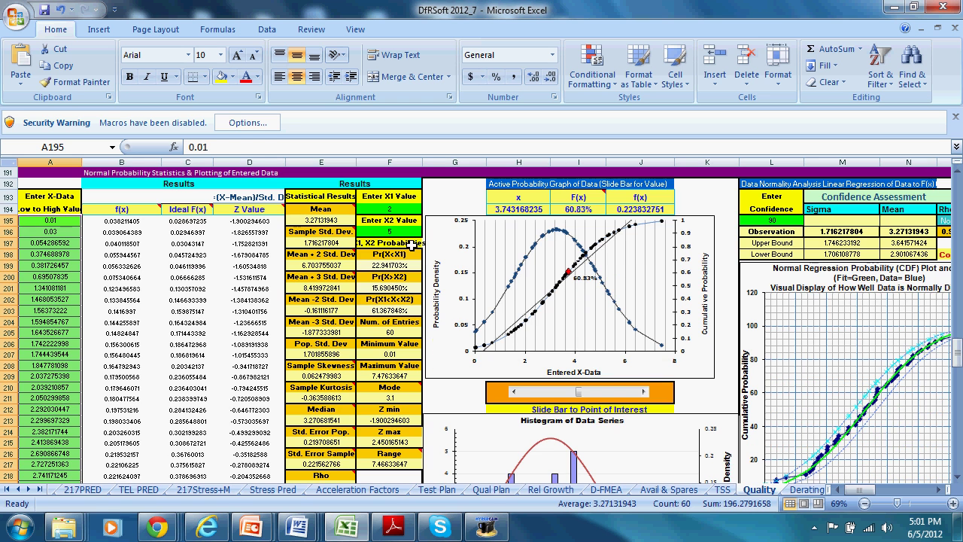
drag(308, 199, 321, 331)
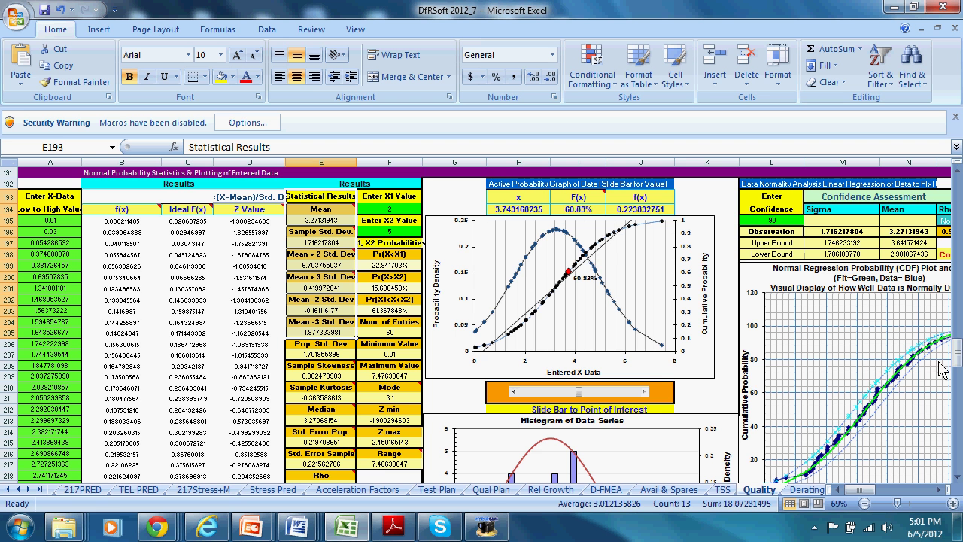
Examine the histogram of the data series and the normal regression probability (CDF) plot with its data fit
drag(954, 367, 953, 380)
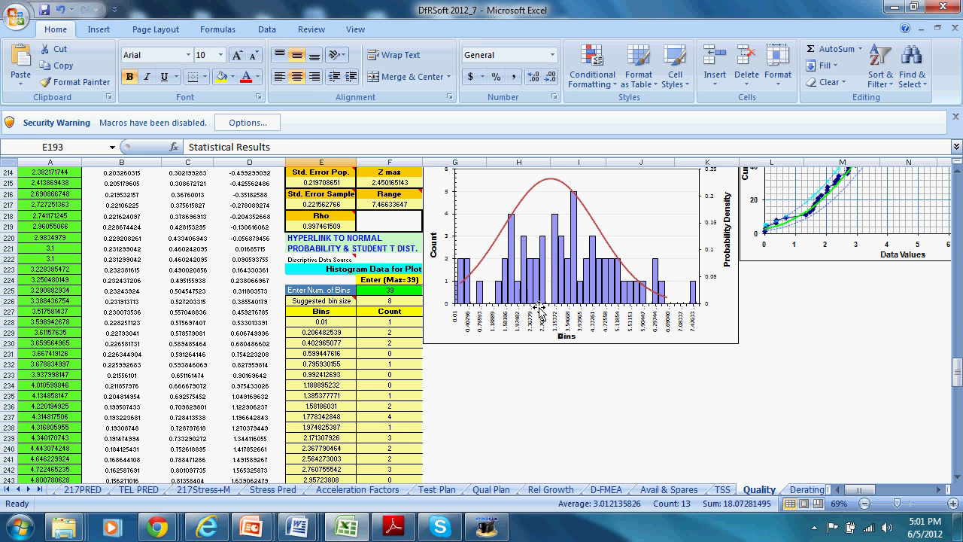
click(940, 490)
click(940, 489)
click(941, 489)
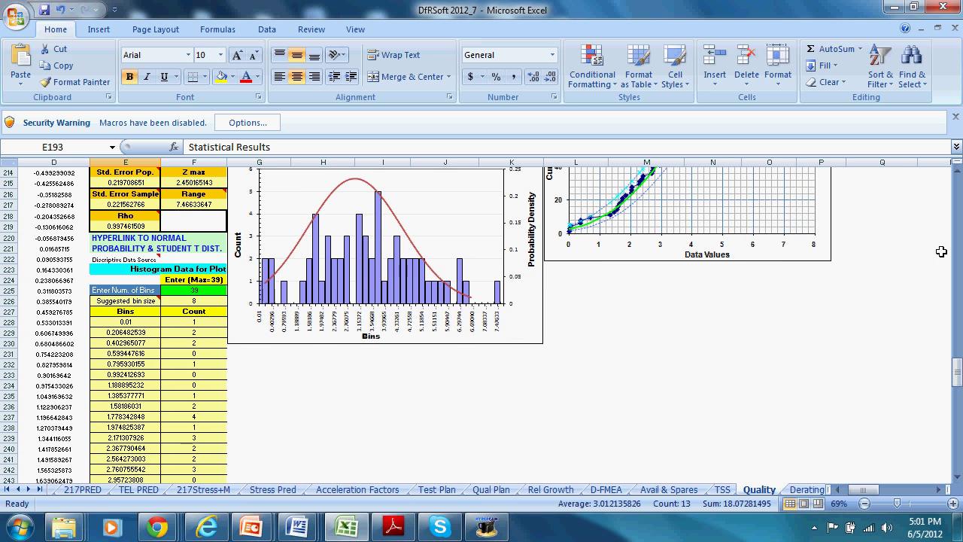
click(957, 172)
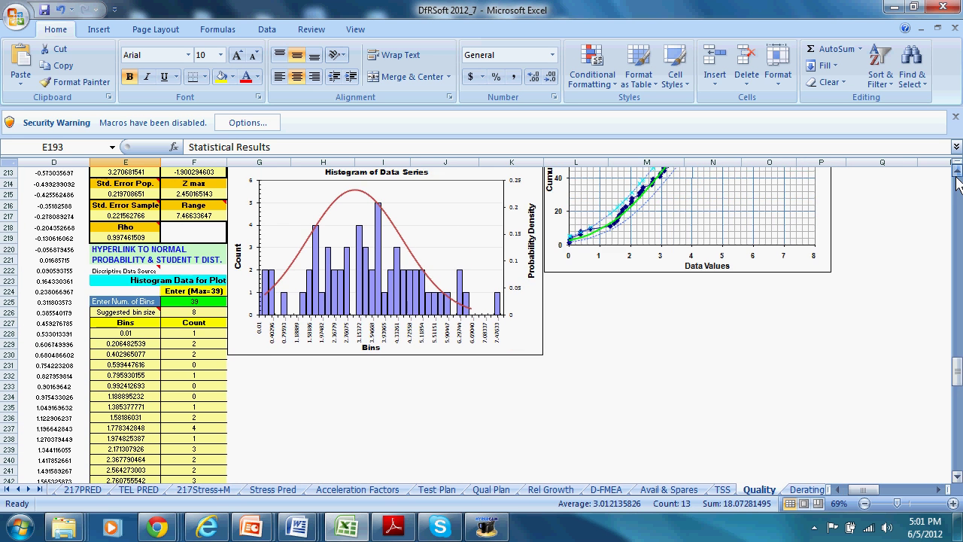
click(956, 172)
drag(957, 172, 956, 172)
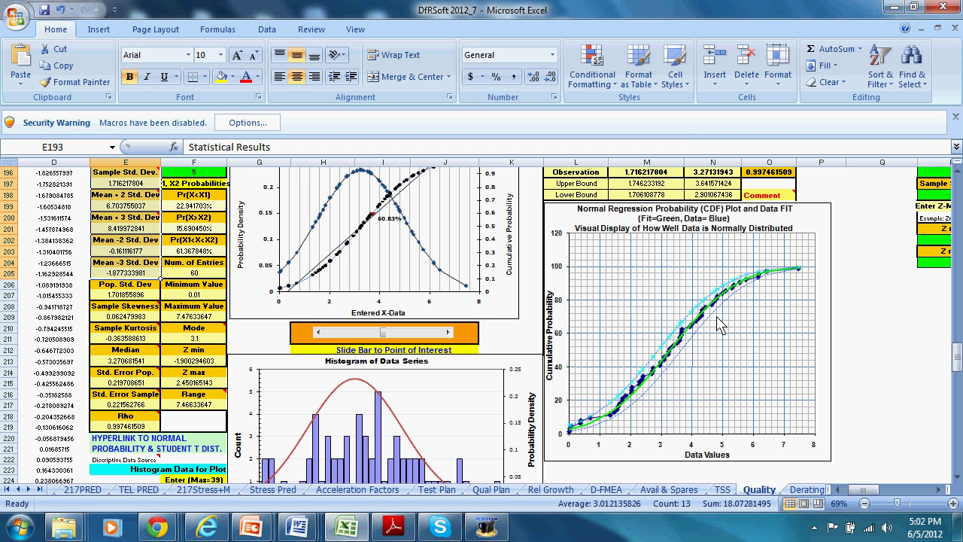
drag(957, 172, 957, 172)
click(957, 172)
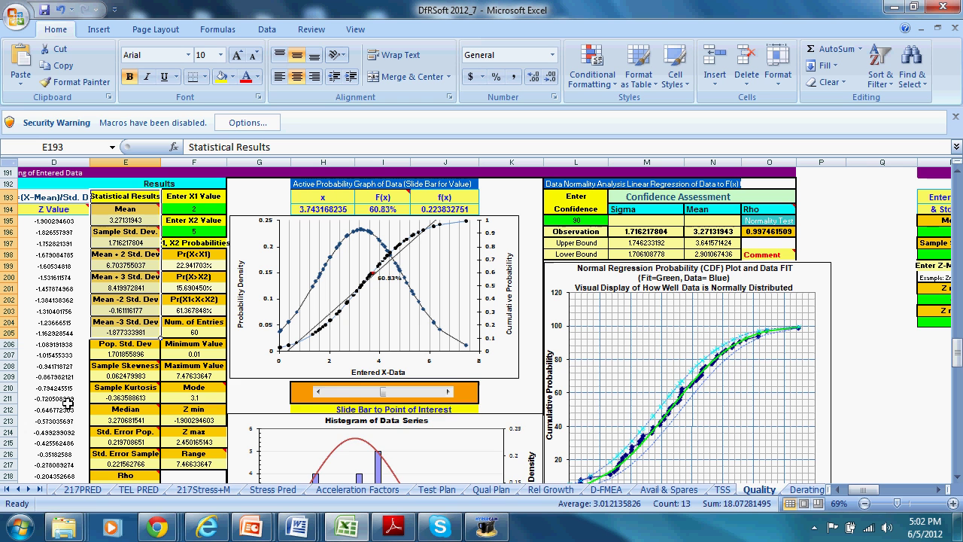
Enlarge the Confidence Assessment table and inspect the observed sigma and mean and the Rho normality test
mouse_move(117, 391)
click(917, 503)
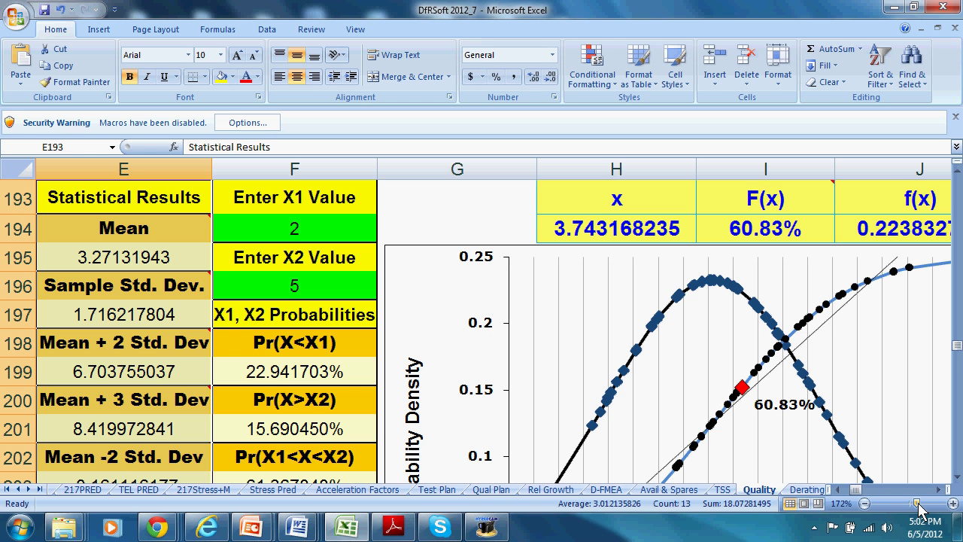
drag(855, 489, 865, 498)
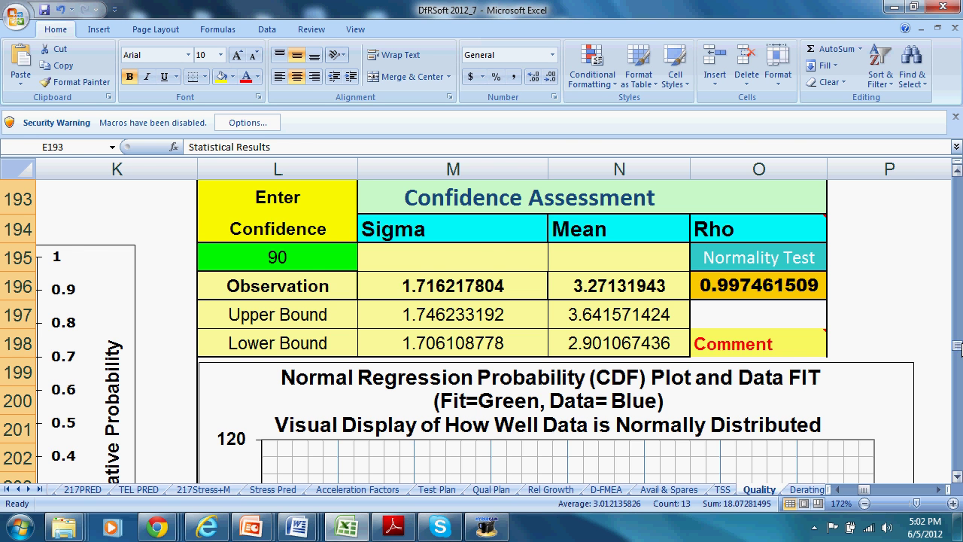
mouse_move(957, 345)
mouse_down()
mouse_move(958, 363)
mouse_move(958, 345)
mouse_up()
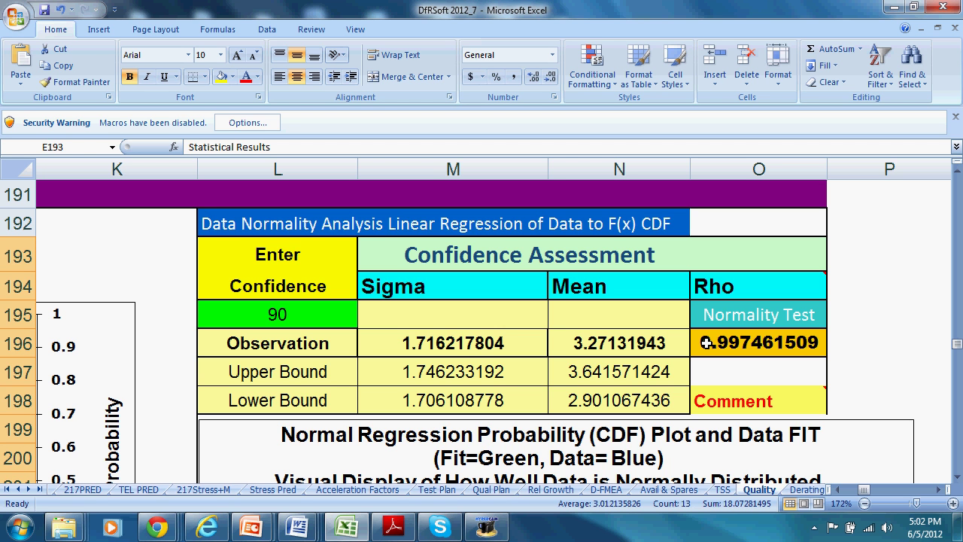
drag(461, 344, 585, 345)
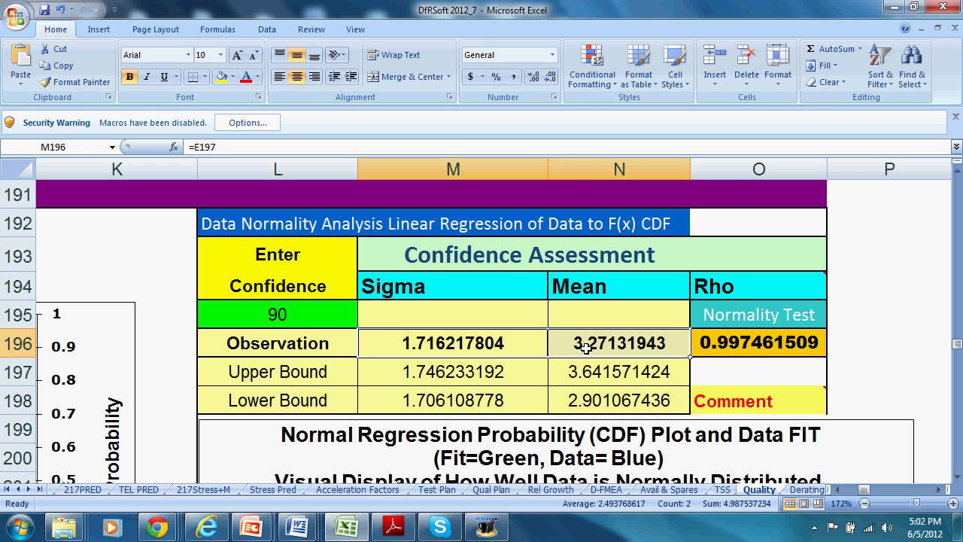
Return to the Cpk General Analysis table and review its average, standard deviation, USL and LSL entries at 120% zoom
click(864, 503)
click(864, 504)
click(864, 503)
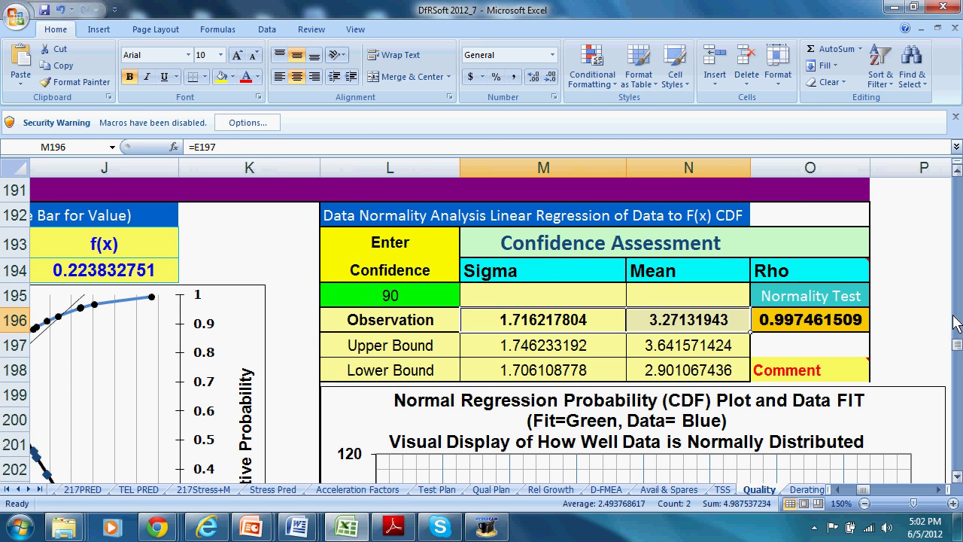
drag(957, 344, 957, 185)
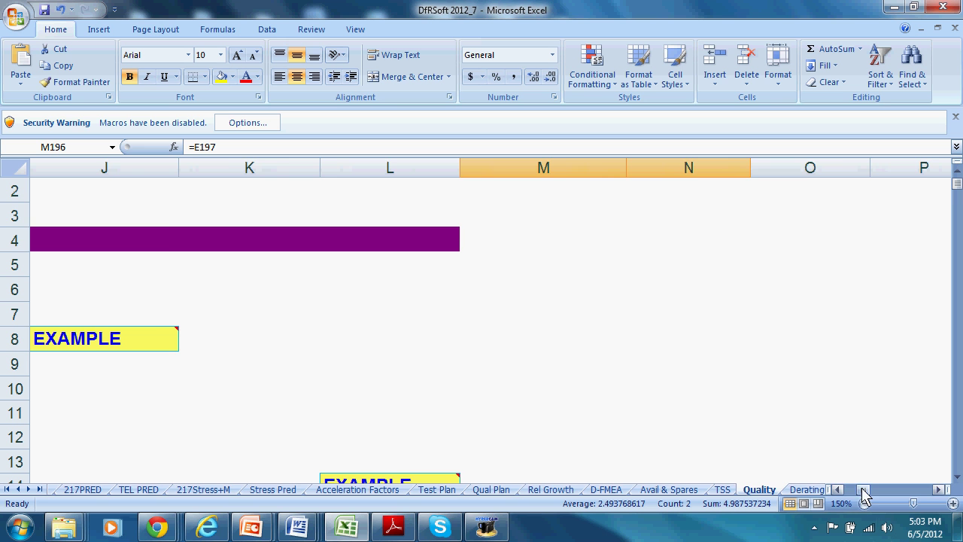
drag(864, 497, 844, 494)
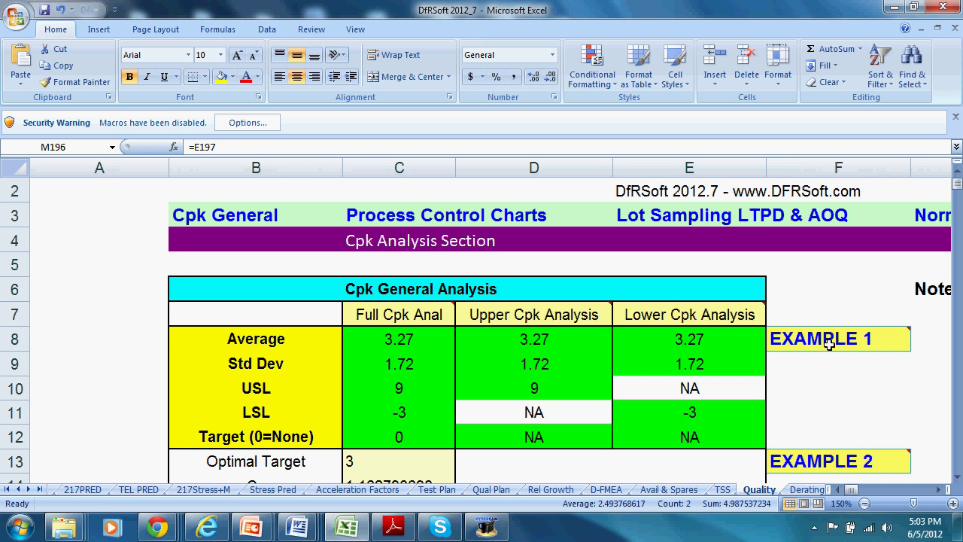
click(938, 490)
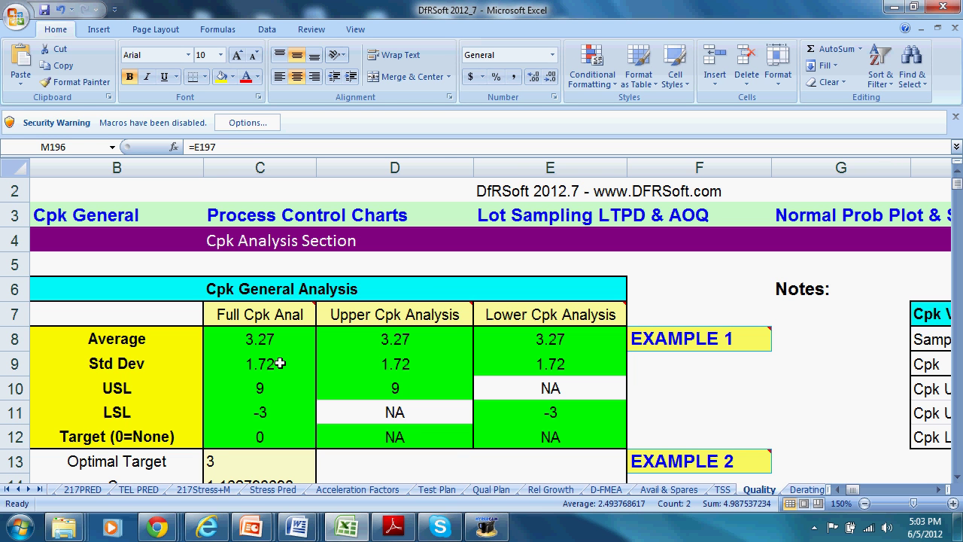
click(864, 503)
click(864, 503)
click(864, 504)
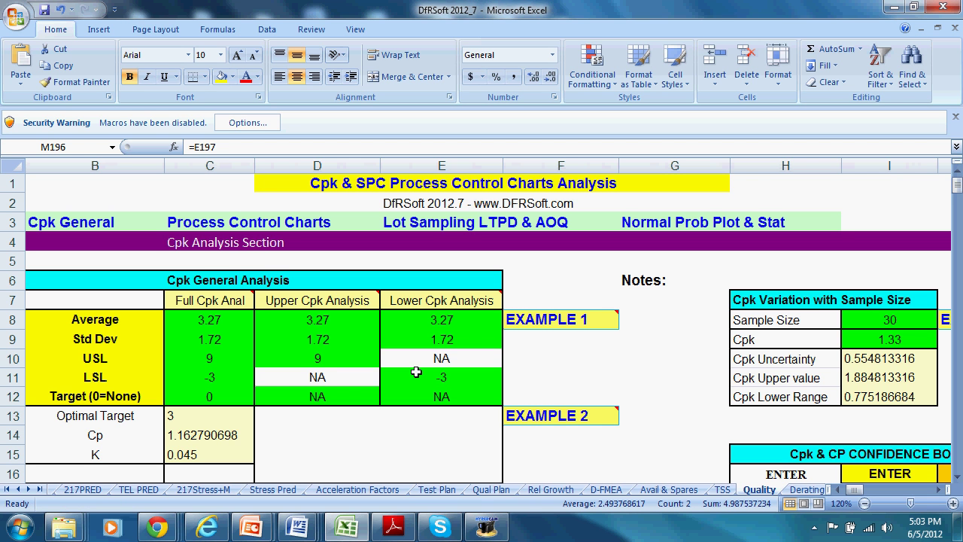
mouse_move(426, 300)
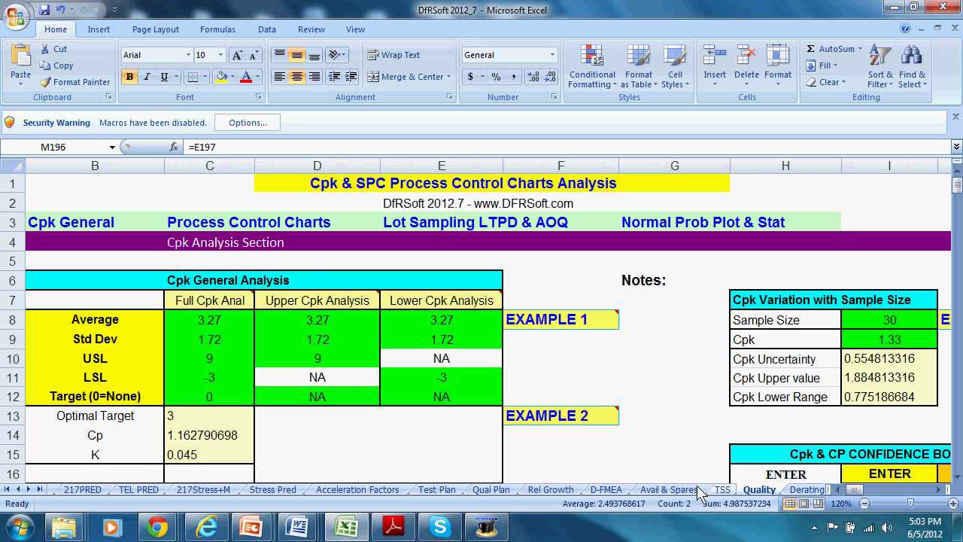
Inspect the Cpk and Sigma Capability rows, checking the Upper Cpk Analysis formulas in D17 and D18
click(837, 489)
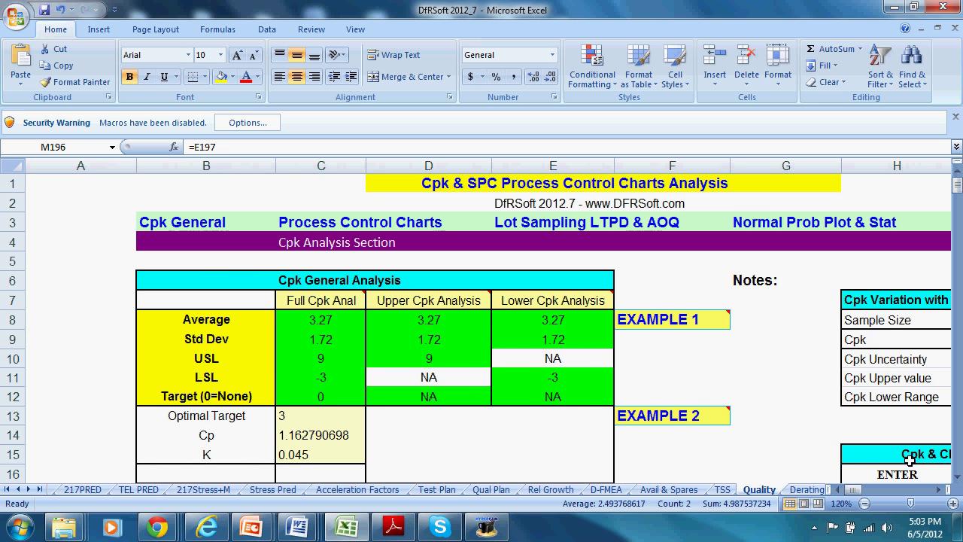
click(955, 477)
click(955, 477)
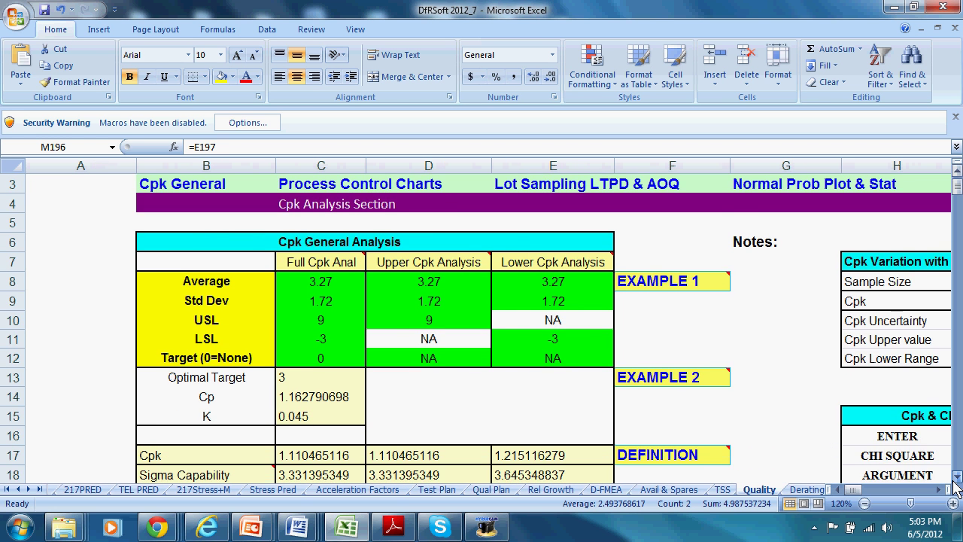
click(955, 476)
click(955, 476)
click(955, 477)
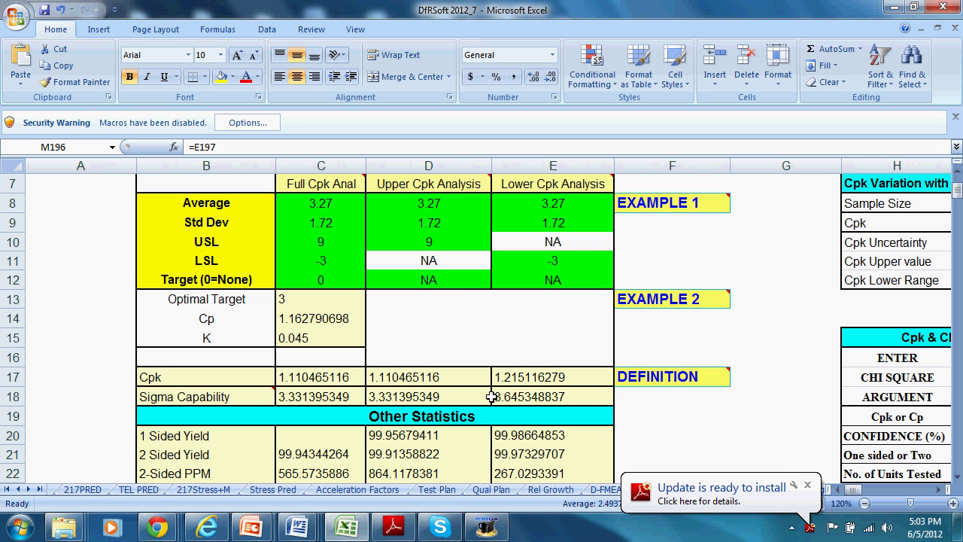
click(414, 379)
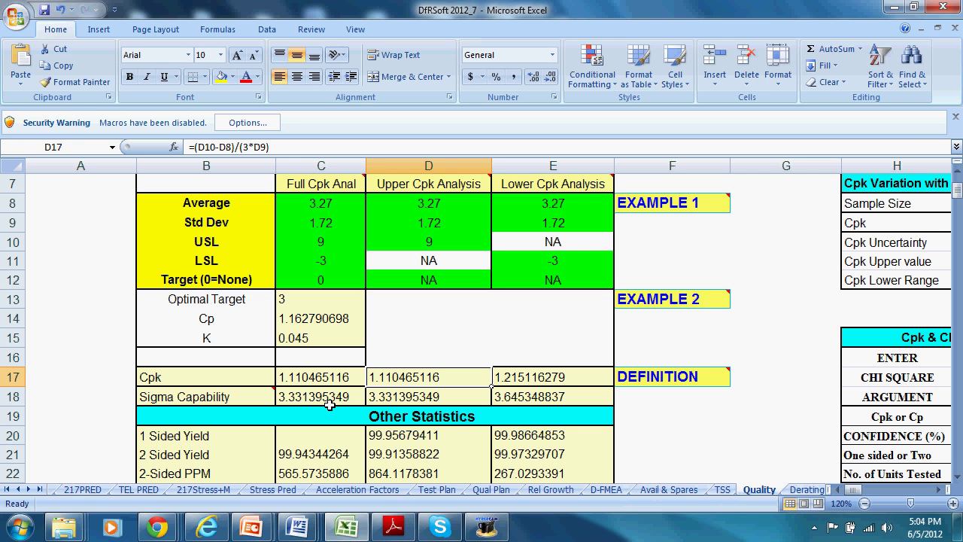
click(401, 399)
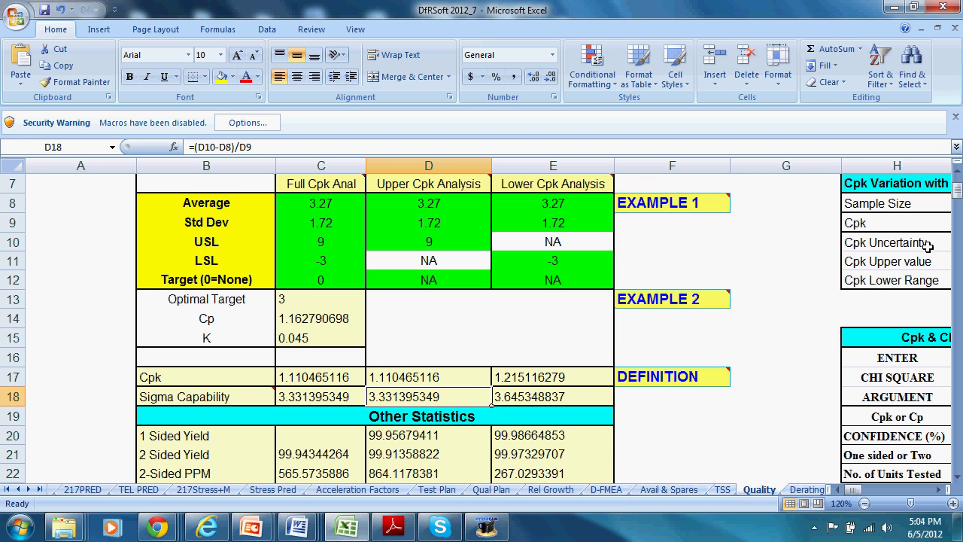
Set the Cpk Value conversion input in E28 to 1.33 to calculate its sigma capability, yield and PPM
click(958, 477)
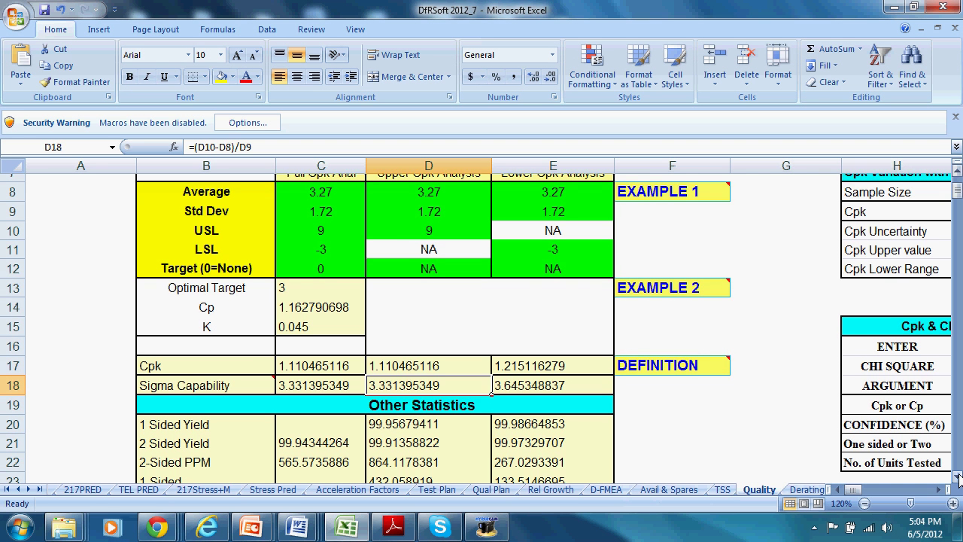
click(957, 477)
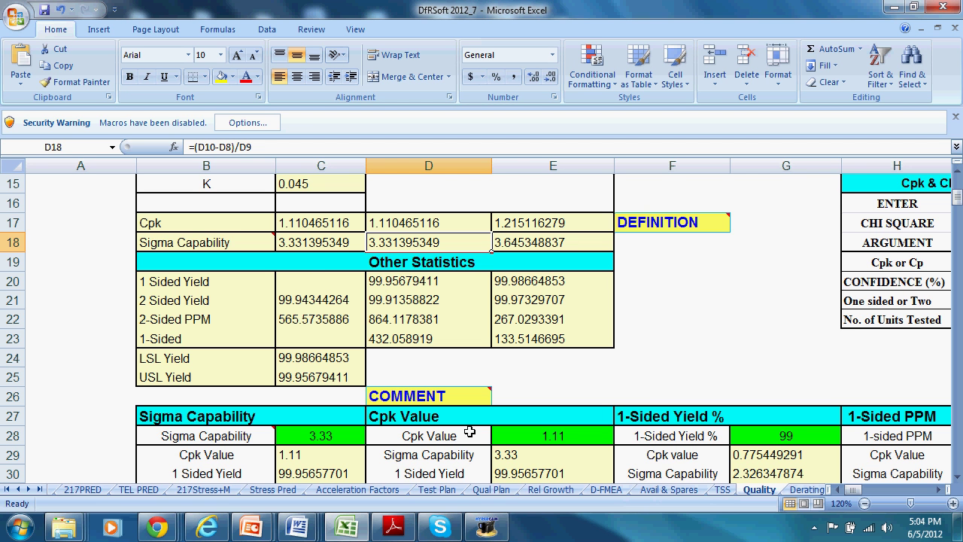
click(939, 489)
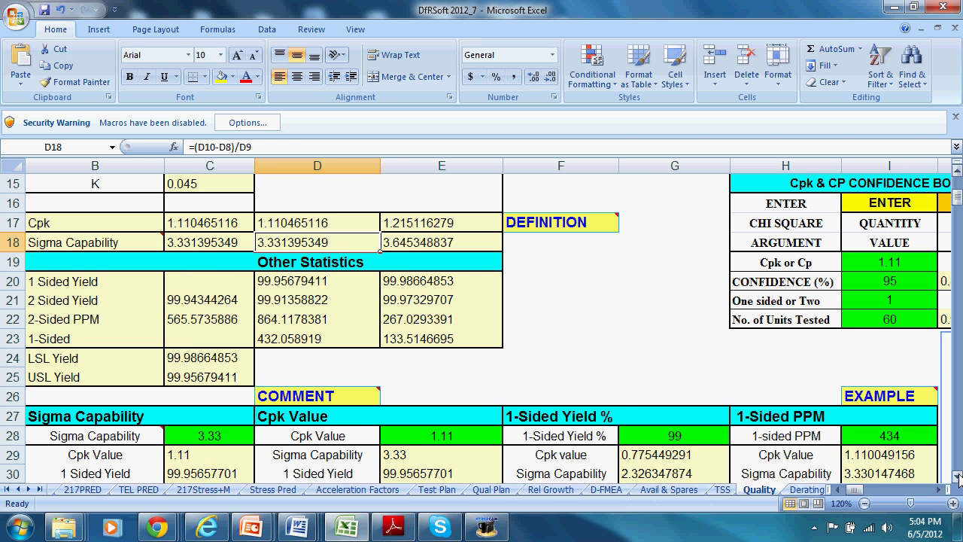
click(956, 476)
click(957, 476)
click(957, 477)
click(957, 476)
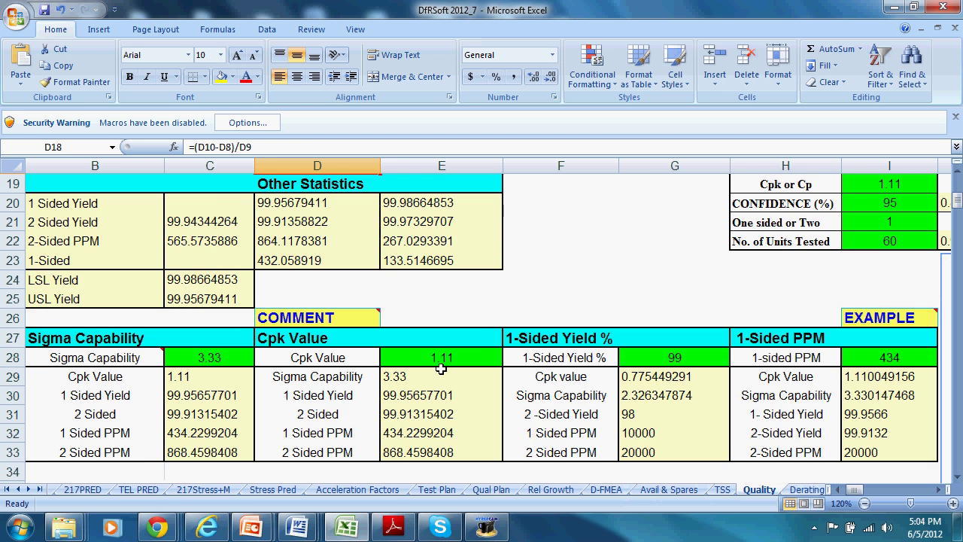
click(434, 360)
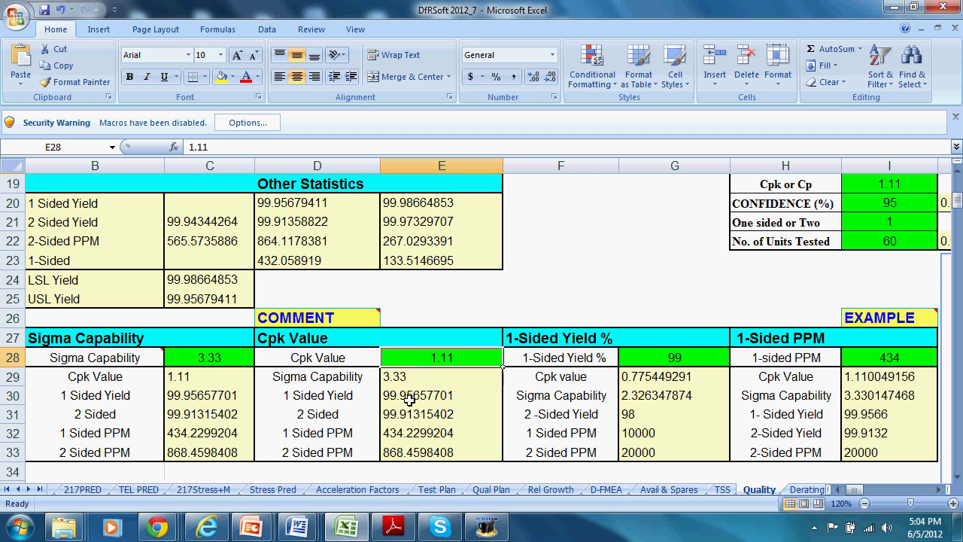
text(1.33)
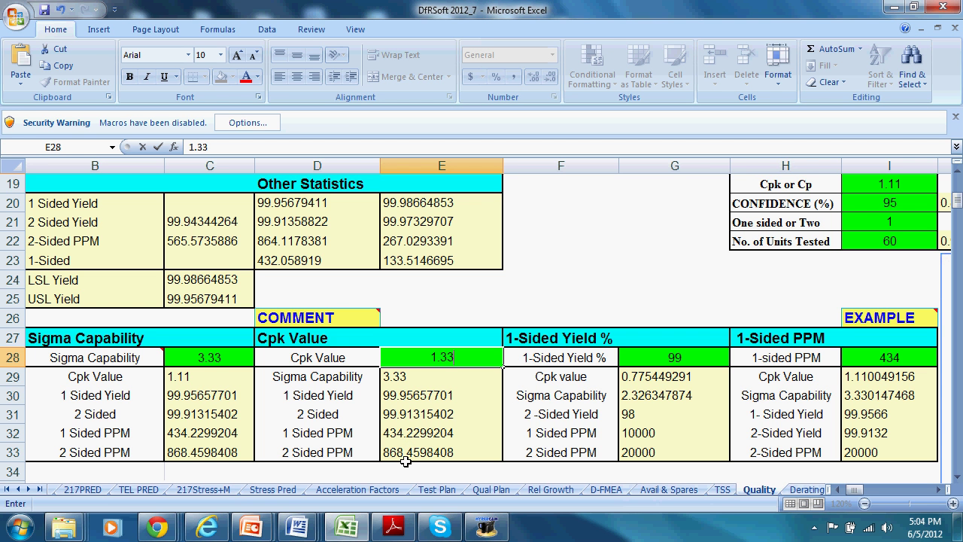
click(431, 384)
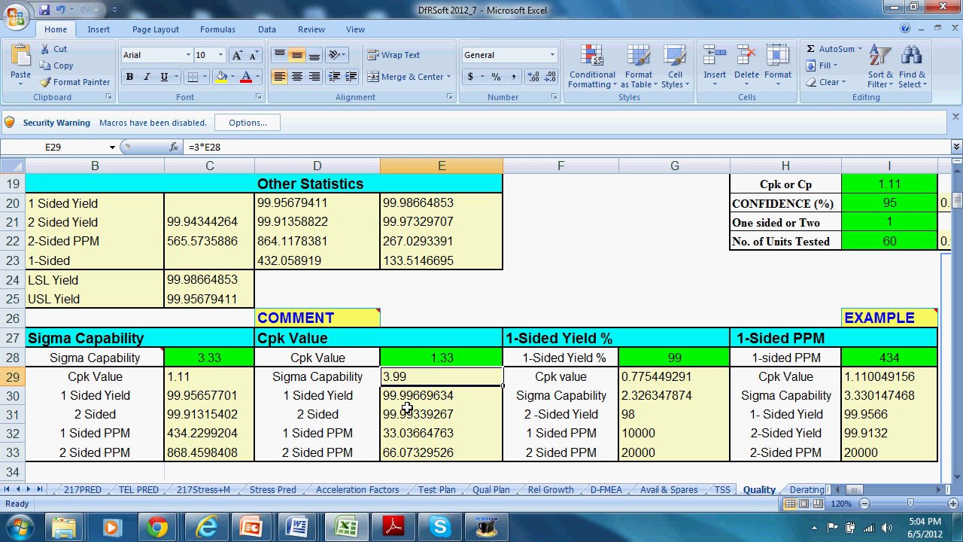
Set the Cpk Value conversion input in E28 to 1.11
click(449, 359)
text(1.11)
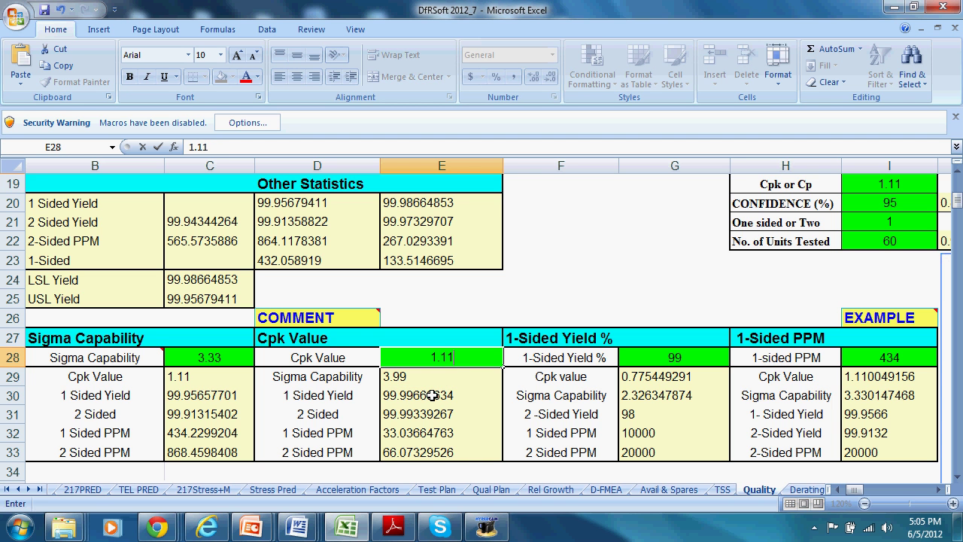
key(Return)
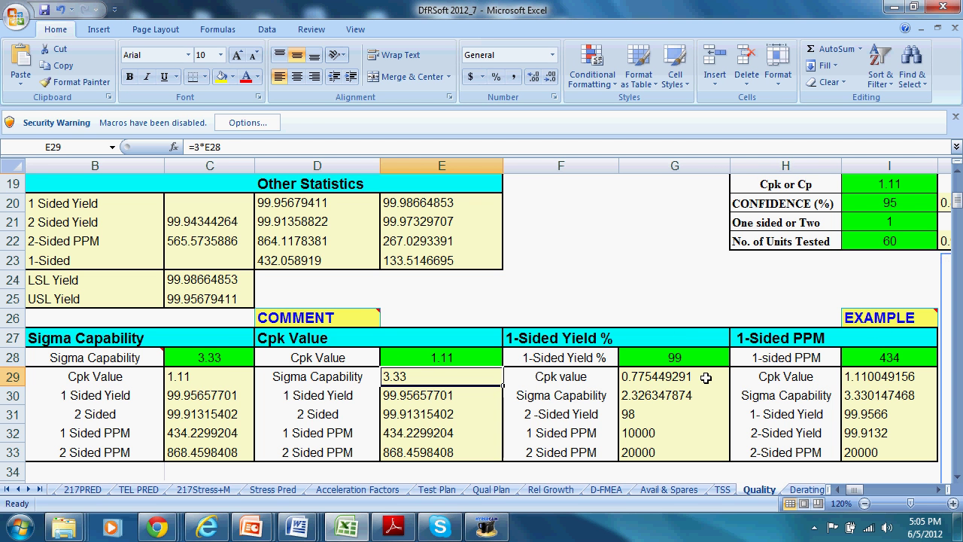
Inspect the Cpk & CP Confidence Bounds table, checking the Cpk, confidence and units tested entries and the lower and upper Cpk Normal Stat bounds
double_click(959, 173)
double_click(958, 173)
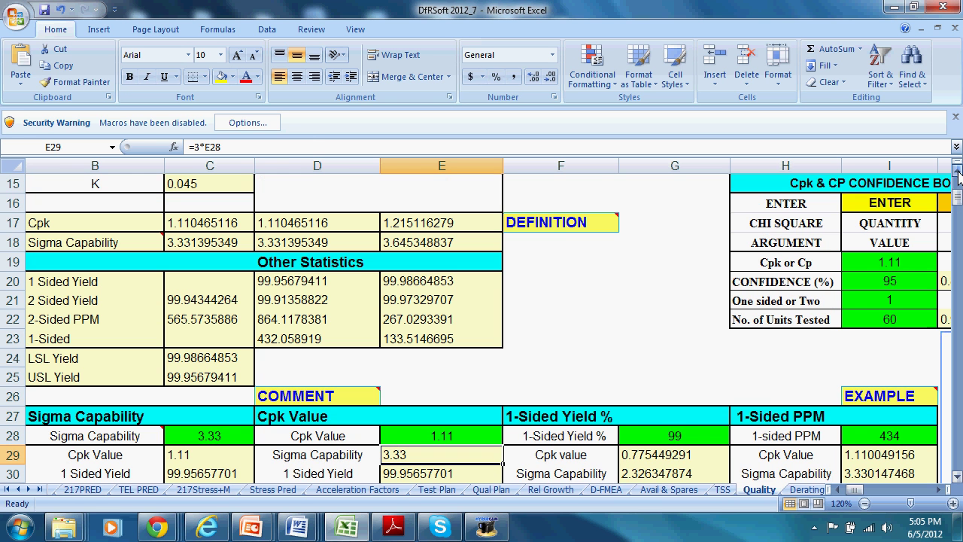
click(939, 489)
double_click(939, 489)
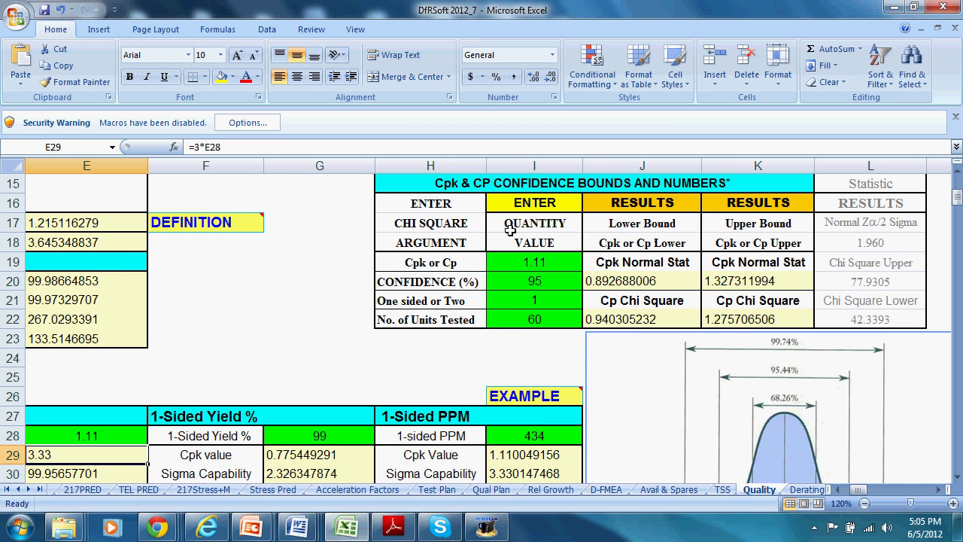
click(533, 261)
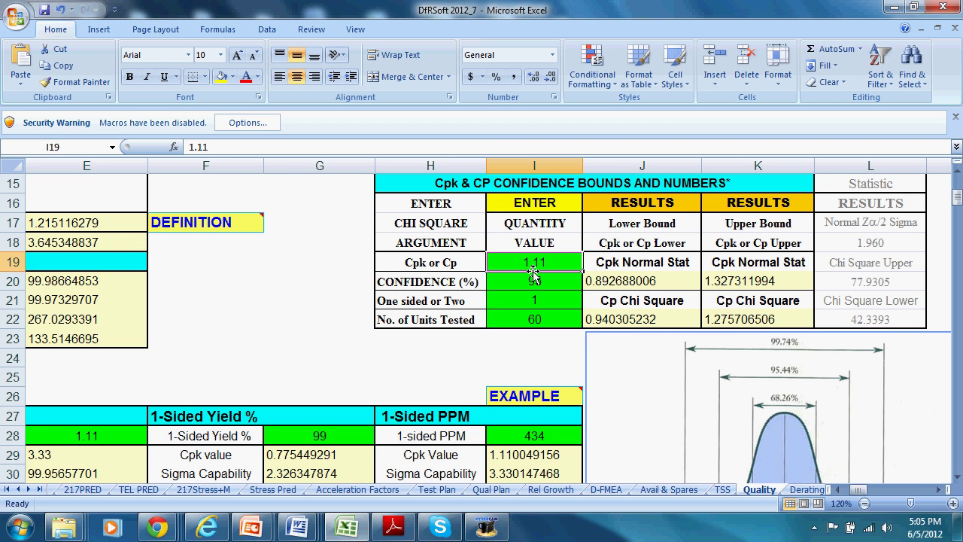
click(533, 280)
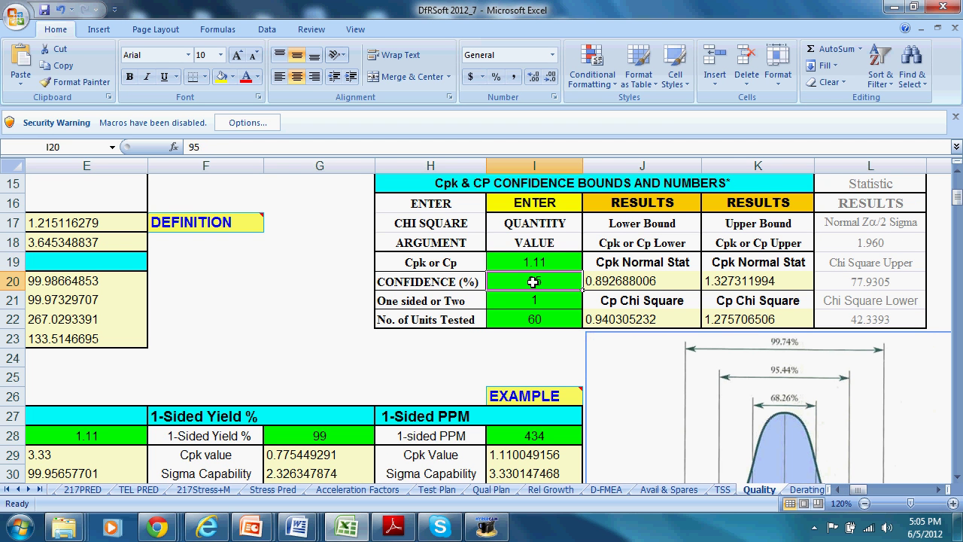
click(525, 320)
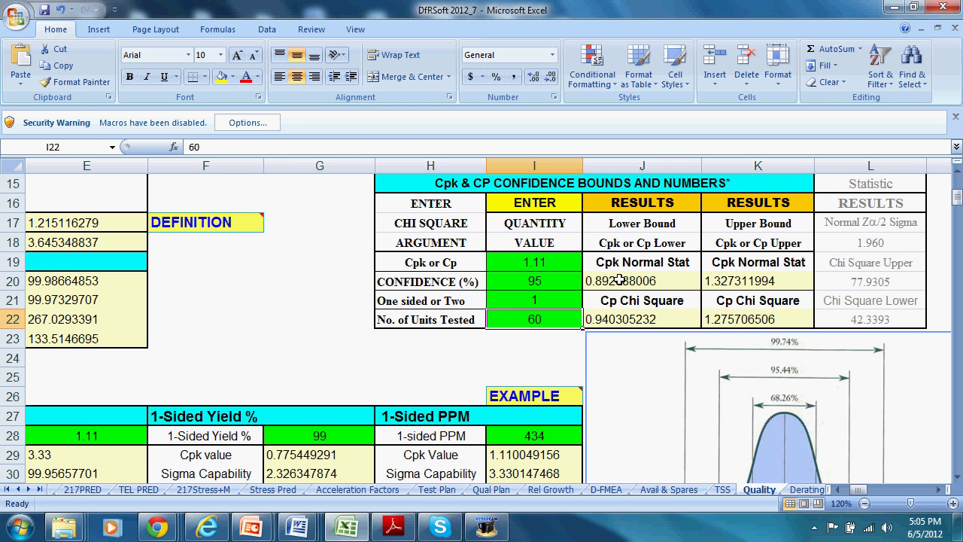
drag(618, 280, 724, 282)
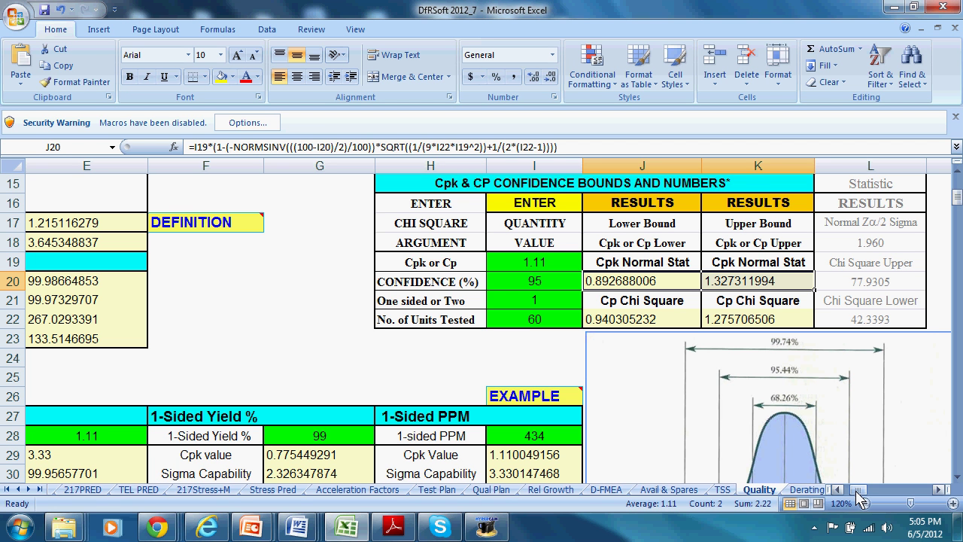
Return to the title and Cpk General Analysis table at the start of the Quality worksheet
drag(860, 499, 850, 499)
drag(957, 200, 957, 189)
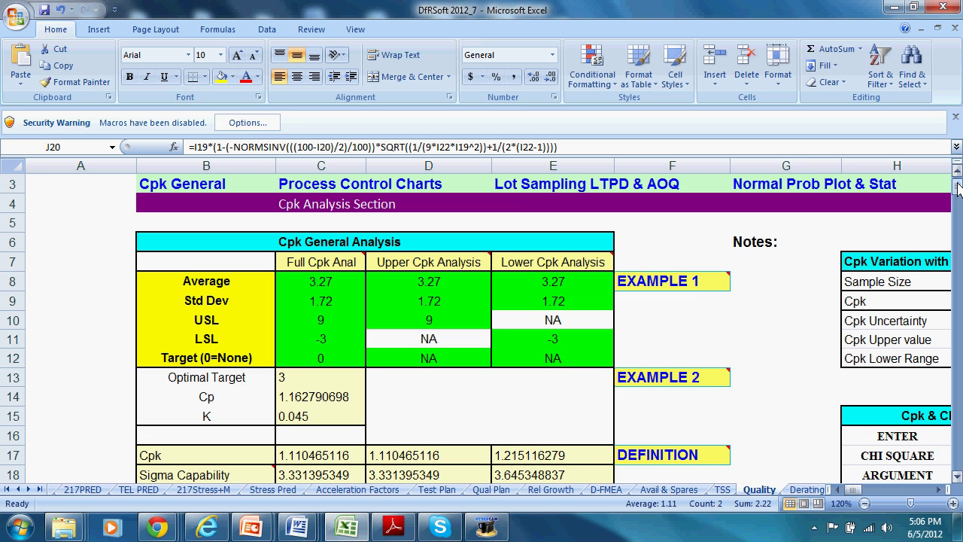
scroll(957, 190, up, 1)
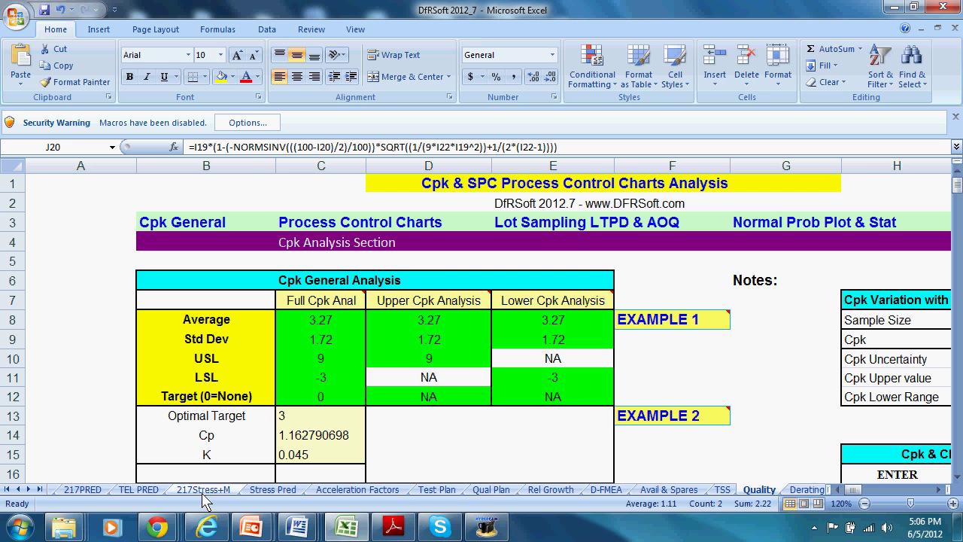
Open the INDEX & Lic Ag. worksheet and browse its hyperlink index from the welcome section through the reliability tool listings
click(7, 489)
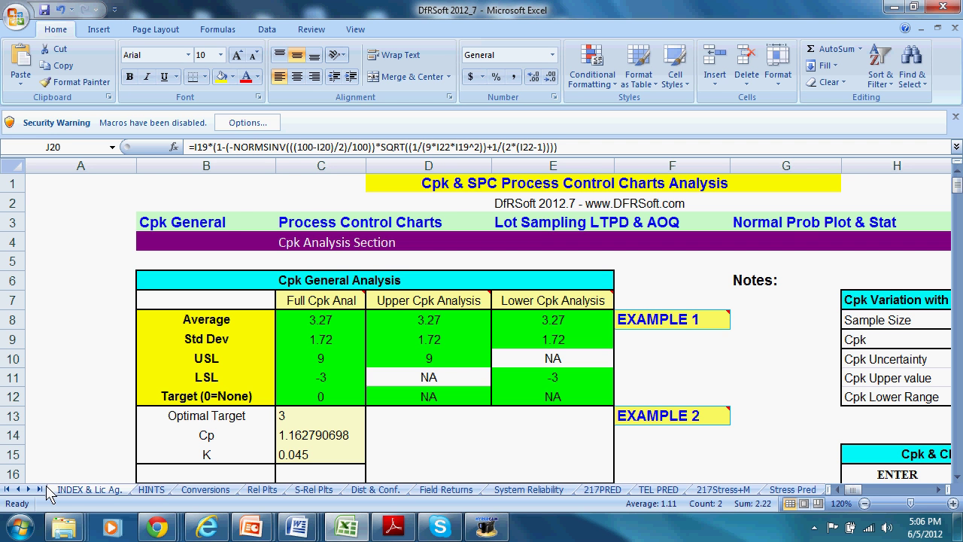
click(78, 490)
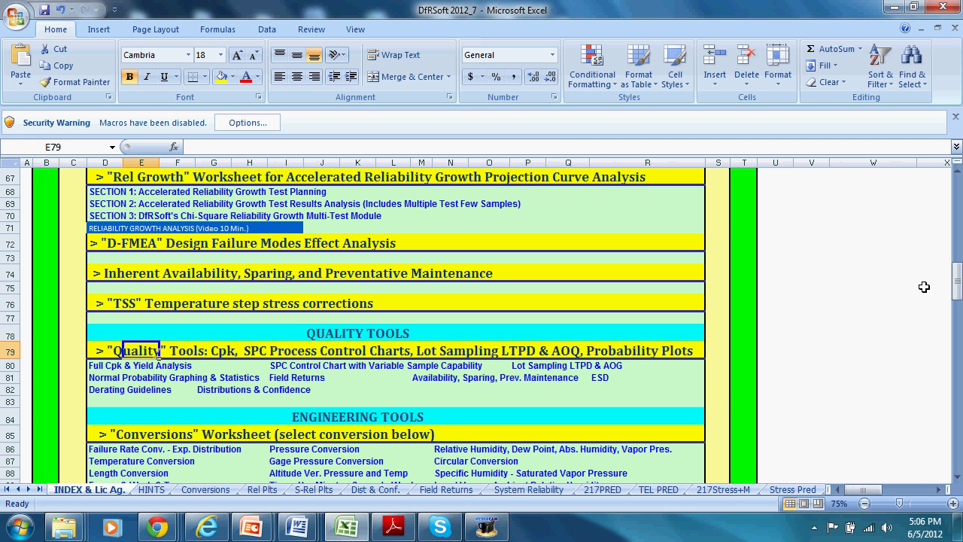
drag(956, 289, 955, 203)
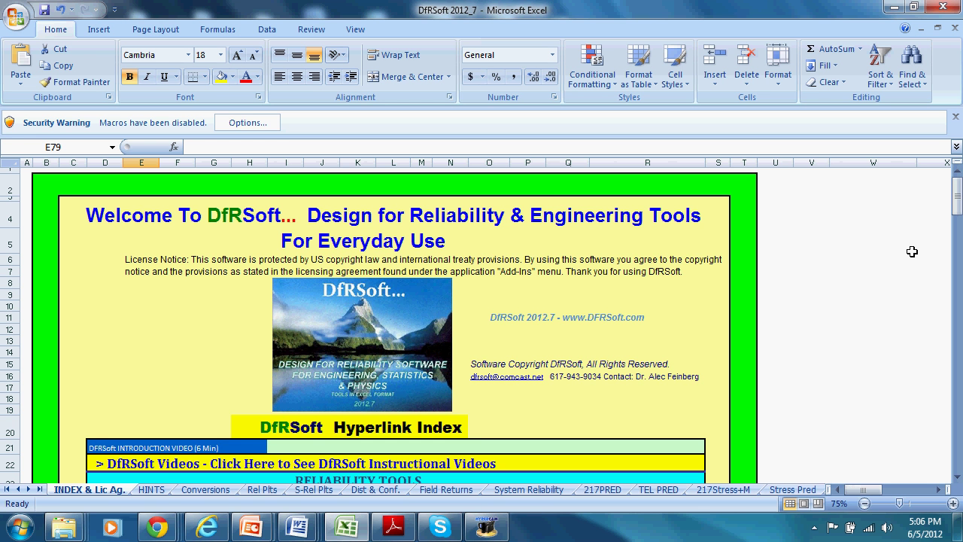
drag(957, 205, 958, 242)
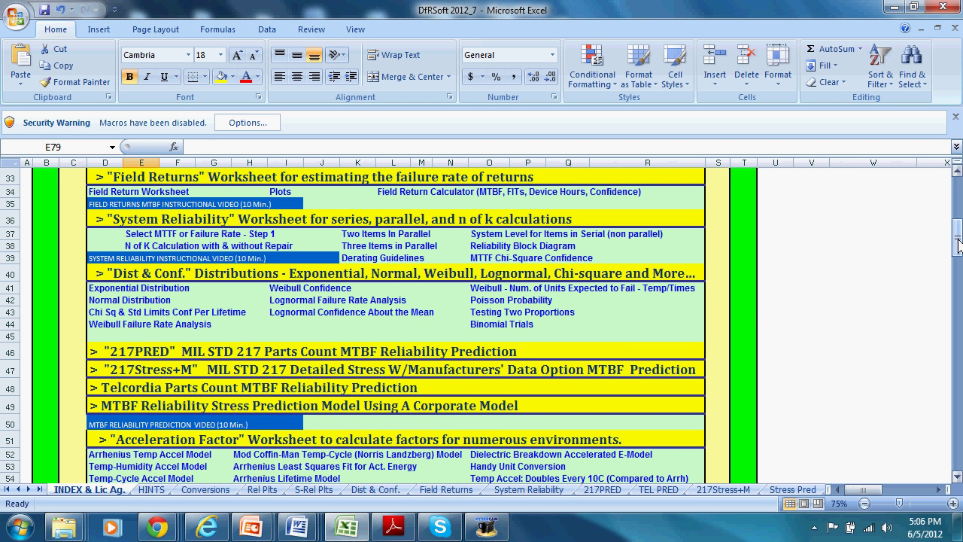